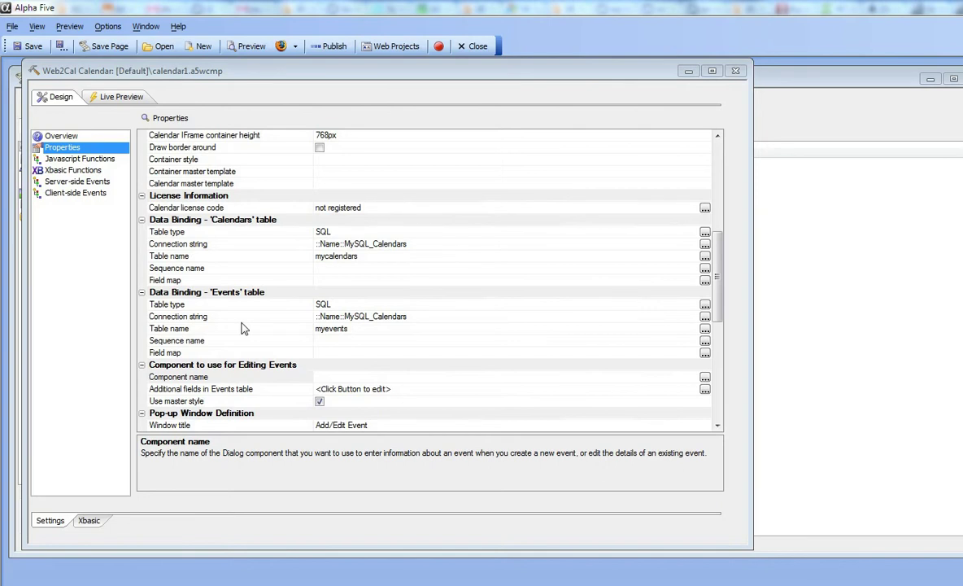
Create a Dialog component named eventdialog, assign it as the component for editing events, and save the calendar component
left_click(229, 377)
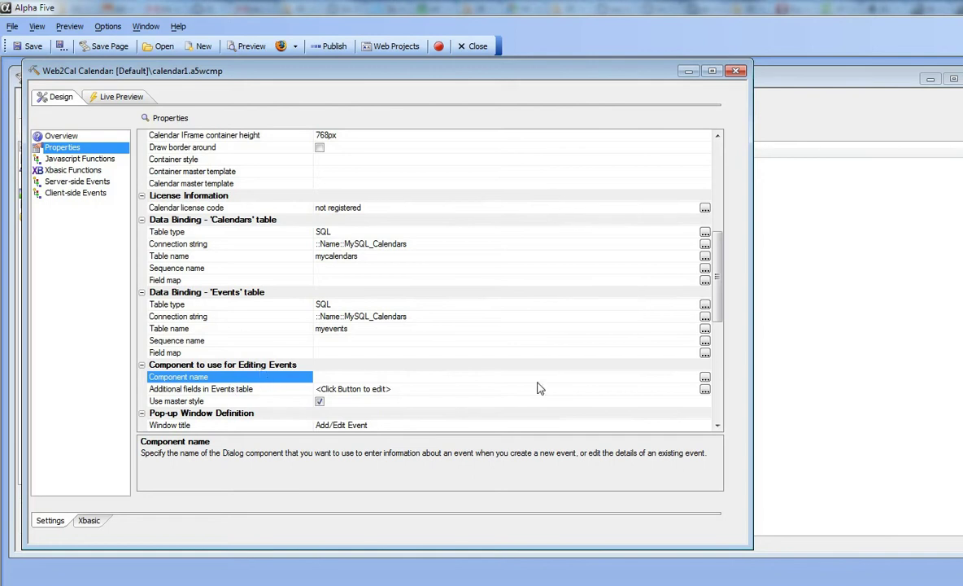
left_click(704, 378)
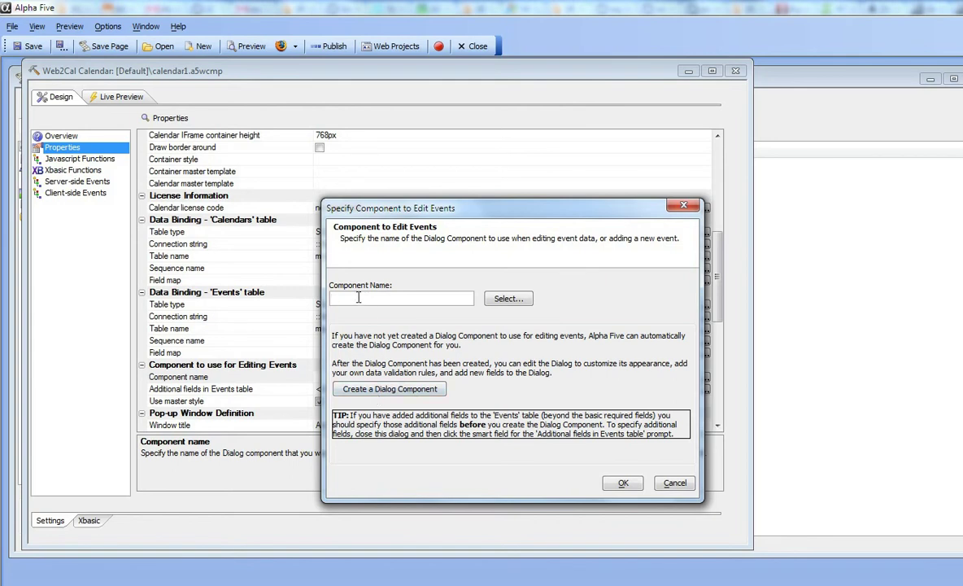
type("eventdialog")
left_click(388, 391)
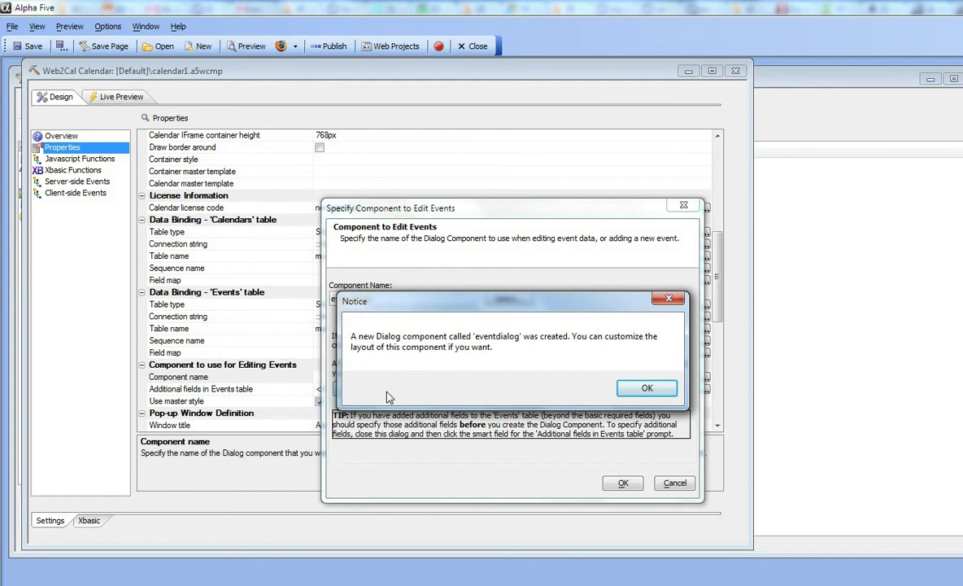
left_click(647, 392)
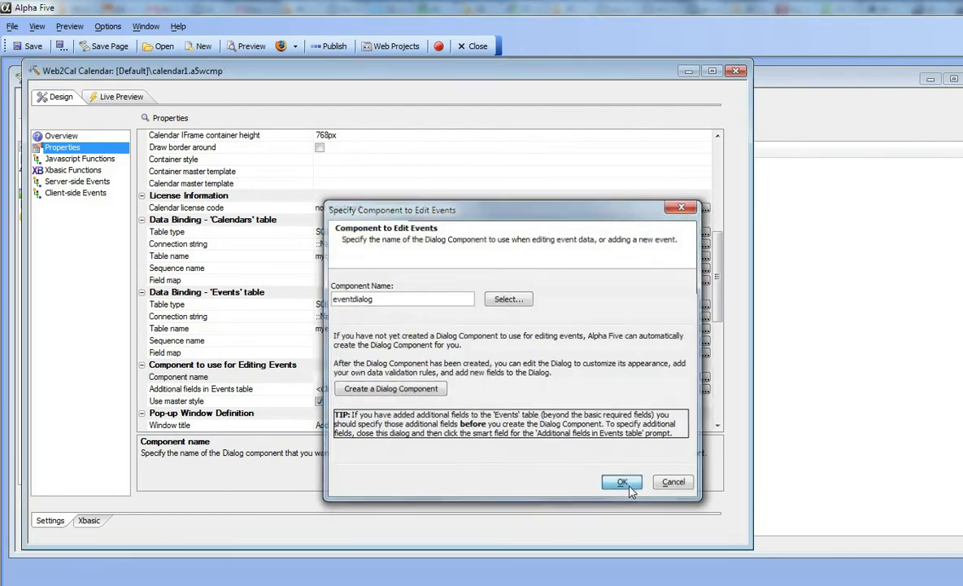
left_click(622, 482)
left_click(27, 45)
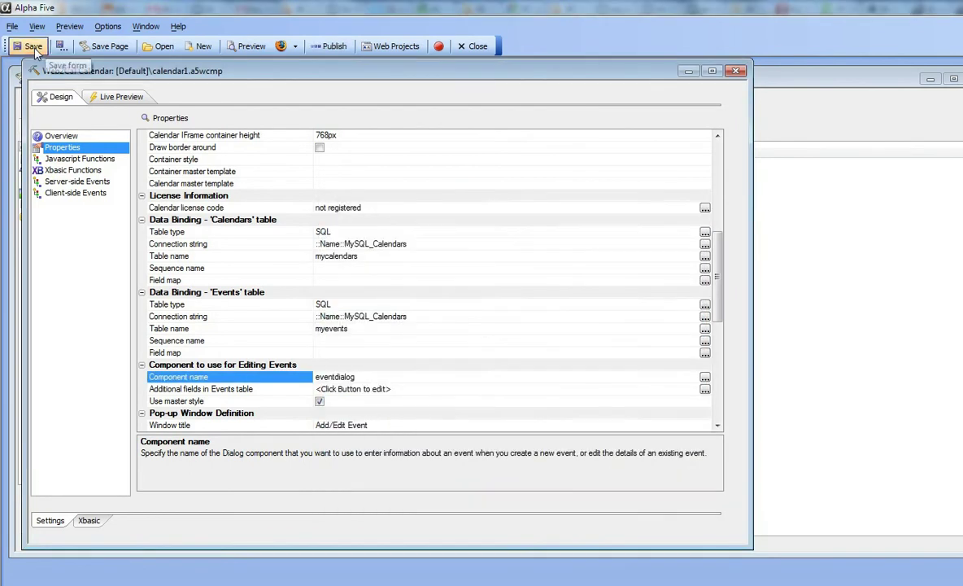
Open the eventdialog component from the project's web components and display its list of controls
left_click(807, 129)
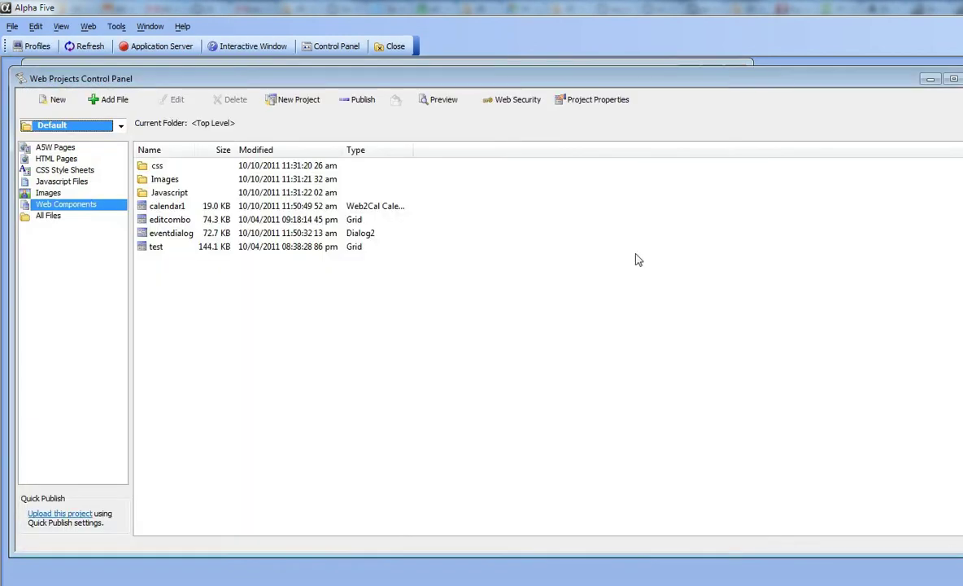
left_click(172, 233)
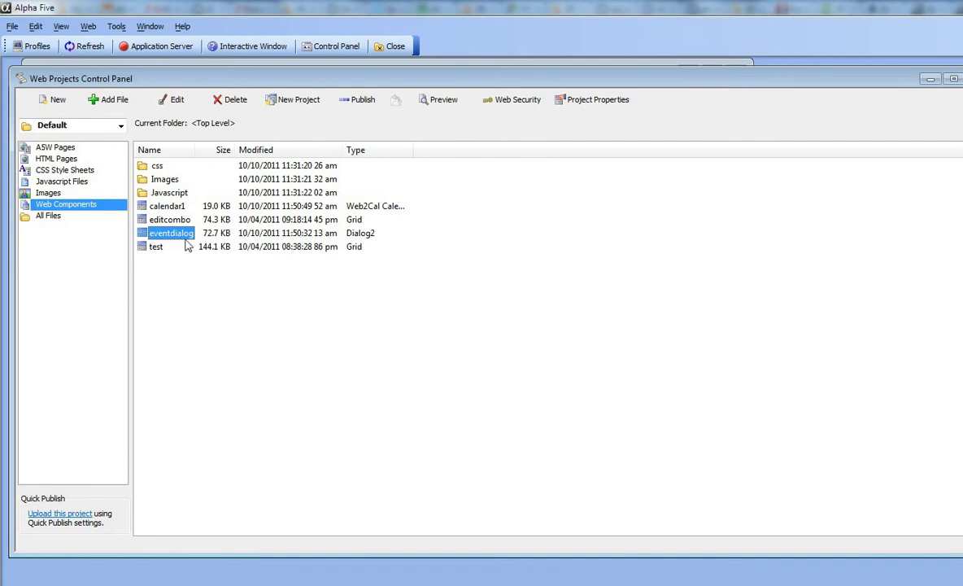
double_click(172, 233)
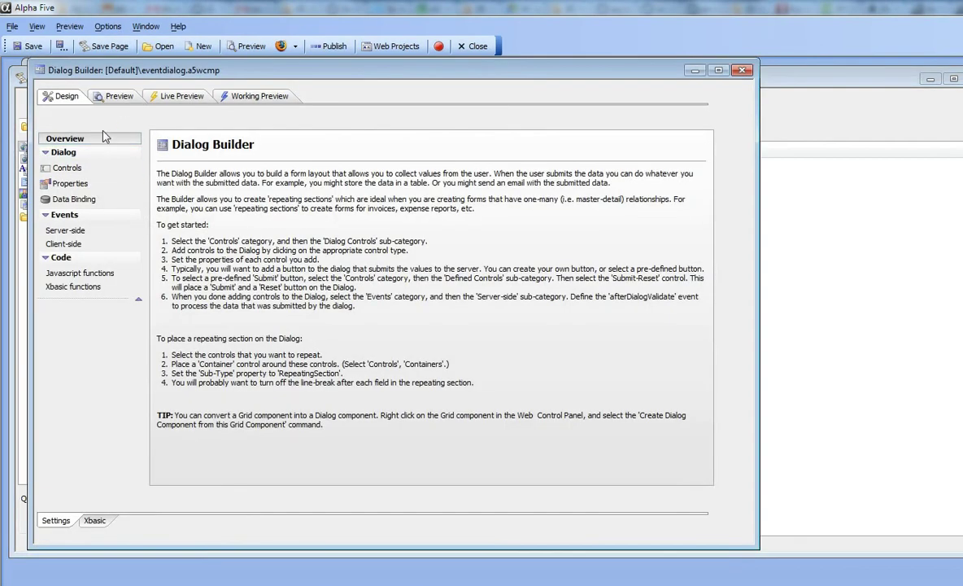
left_click(65, 166)
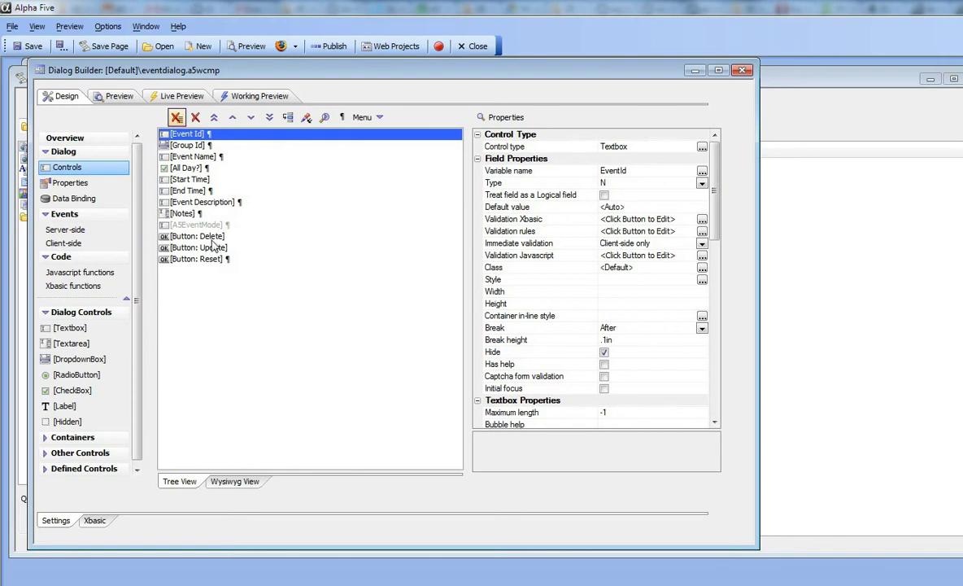
Examine the dialog's onDialogInitialize, dialogValidate and afterDialogValidate server-side event code and its Xbasic functions
left_click(66, 232)
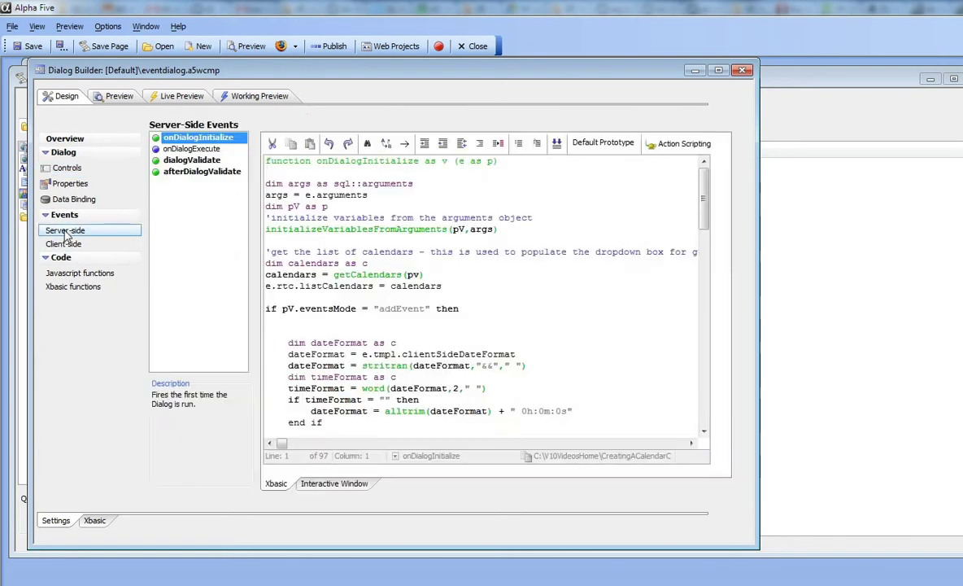
left_click_drag(706, 186, 706, 311)
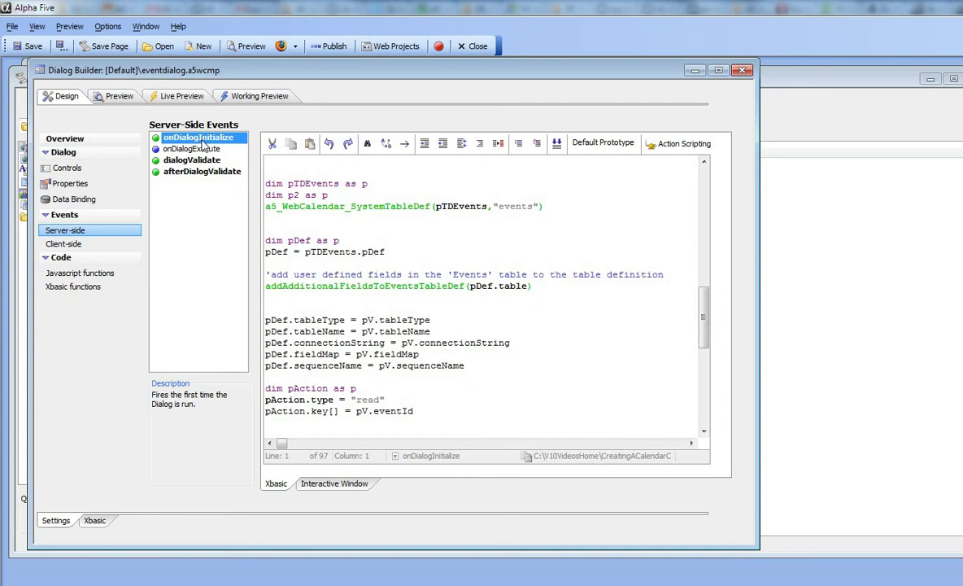
left_click_drag(703, 307, 709, 333)
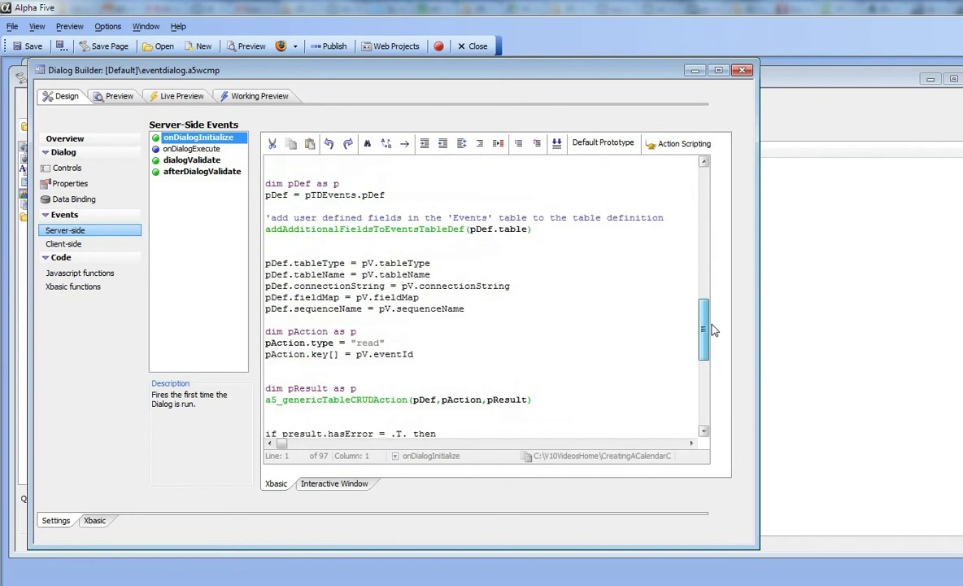
left_click(186, 160)
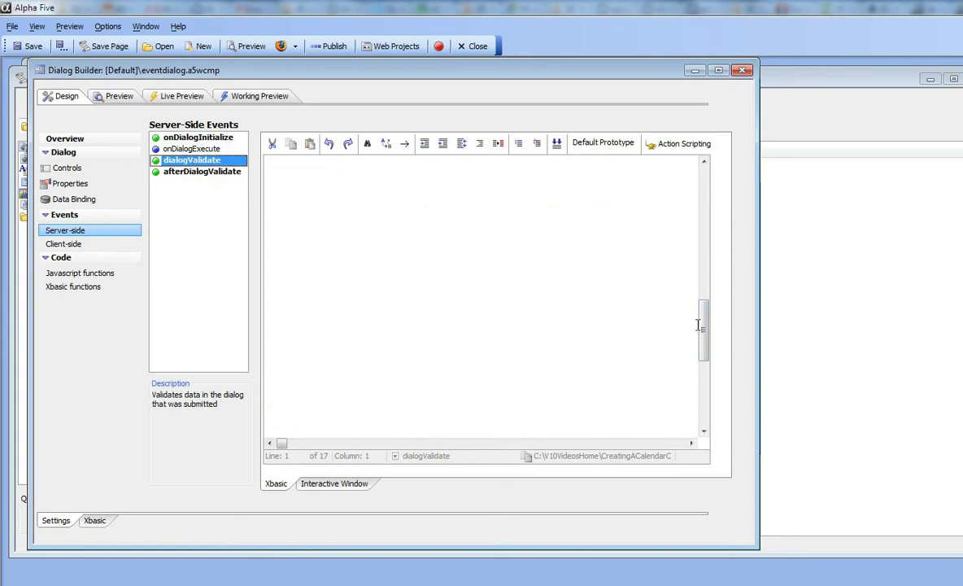
left_click_drag(697, 325, 712, 189)
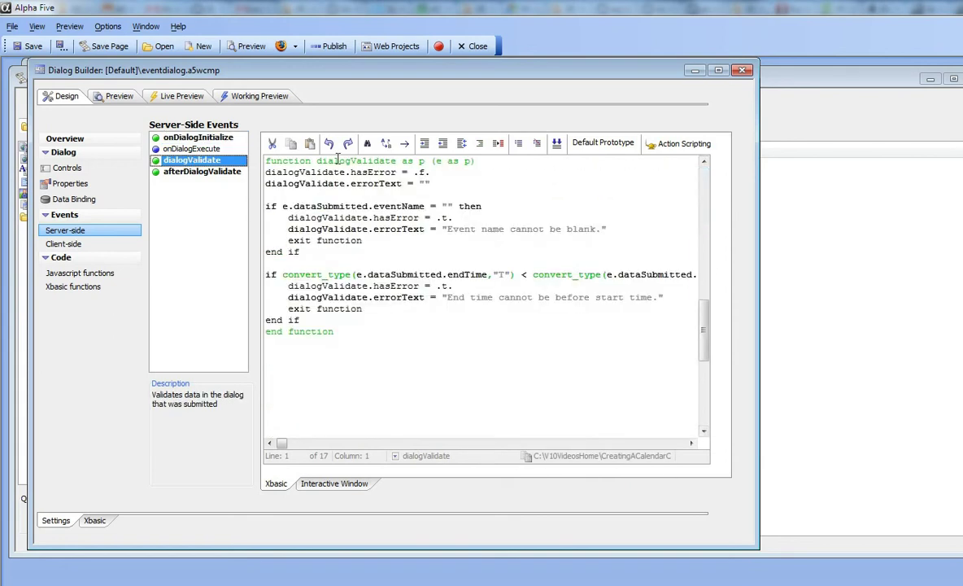
left_click(184, 172)
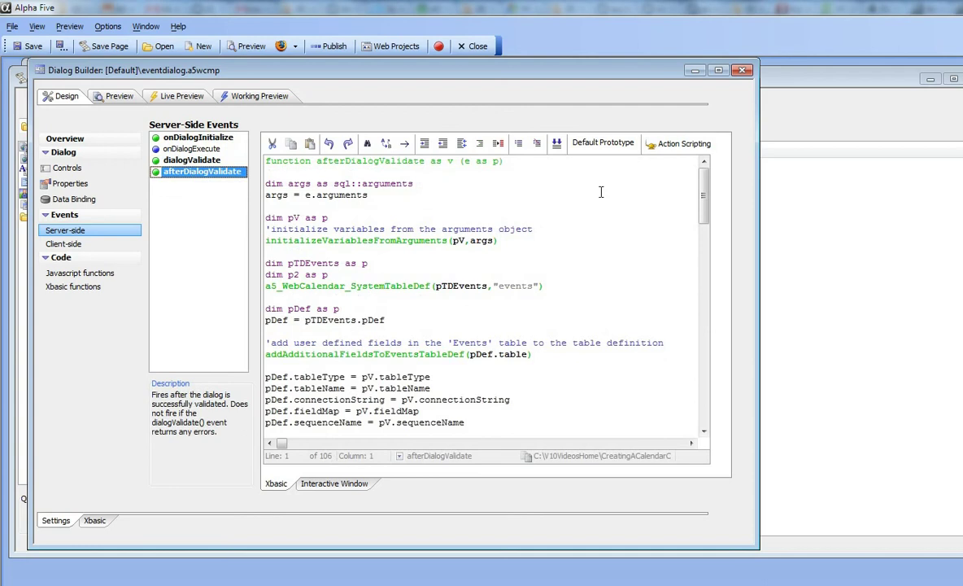
left_click_drag(703, 193, 703, 261)
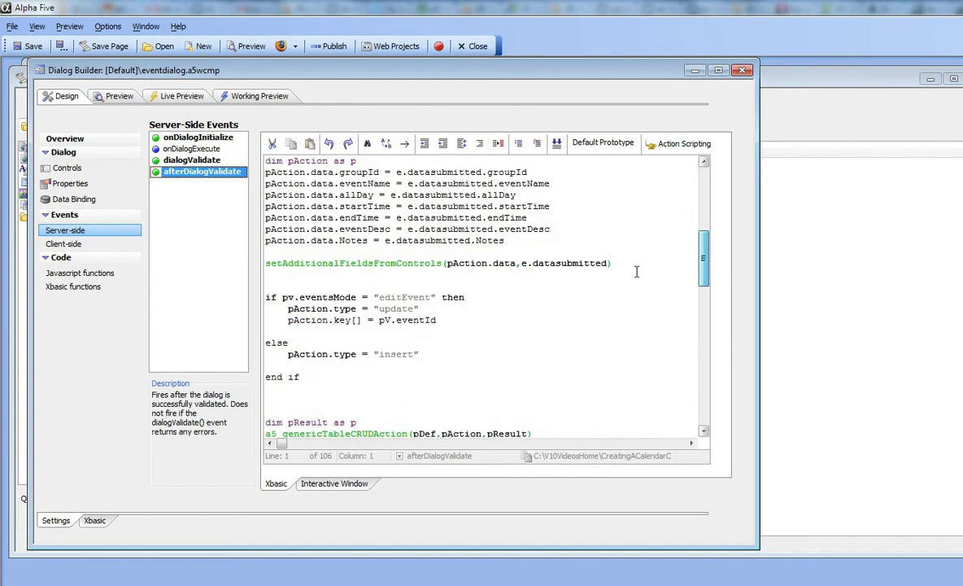
left_click(77, 285)
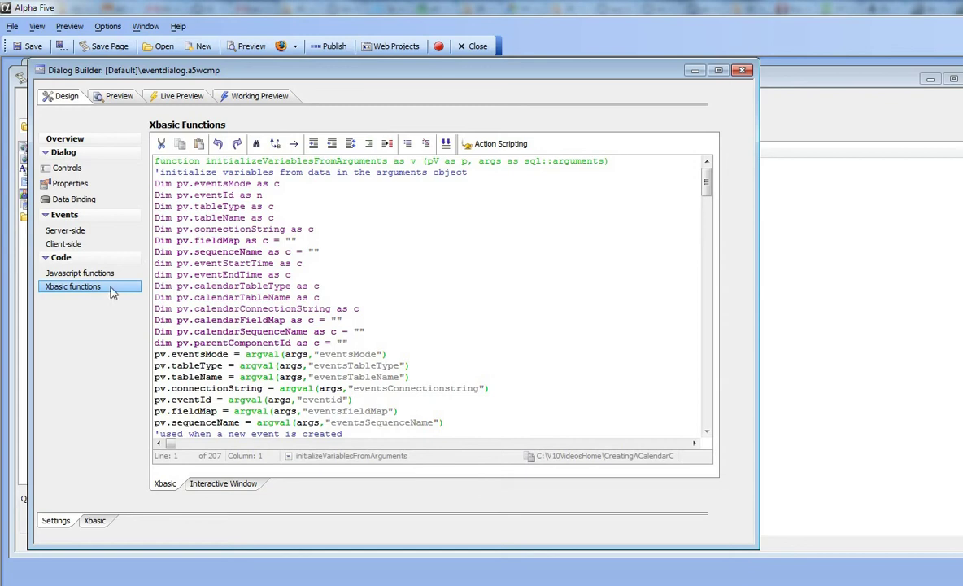
left_click_drag(706, 183, 705, 250)
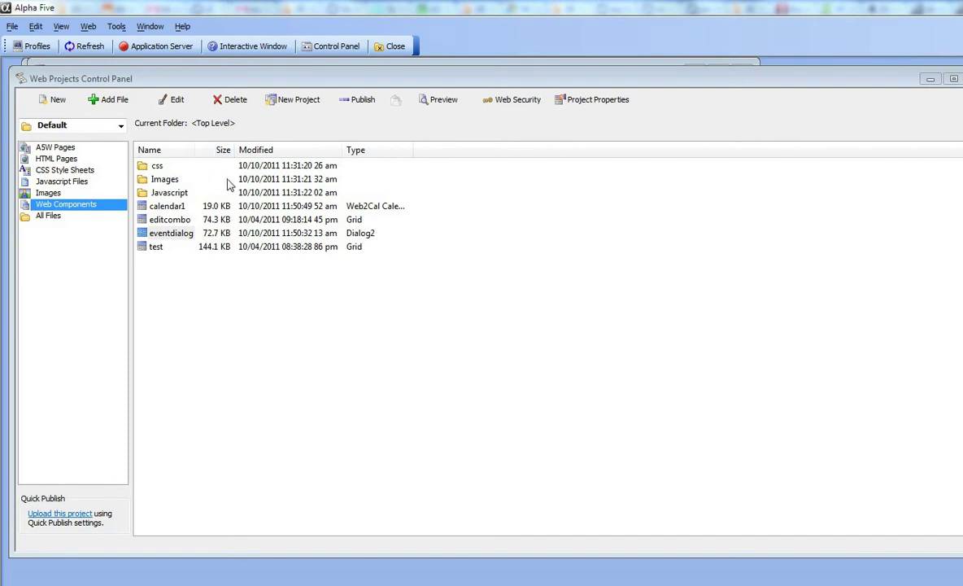
Create a new Grid web component in the Default project
left_click(59, 105)
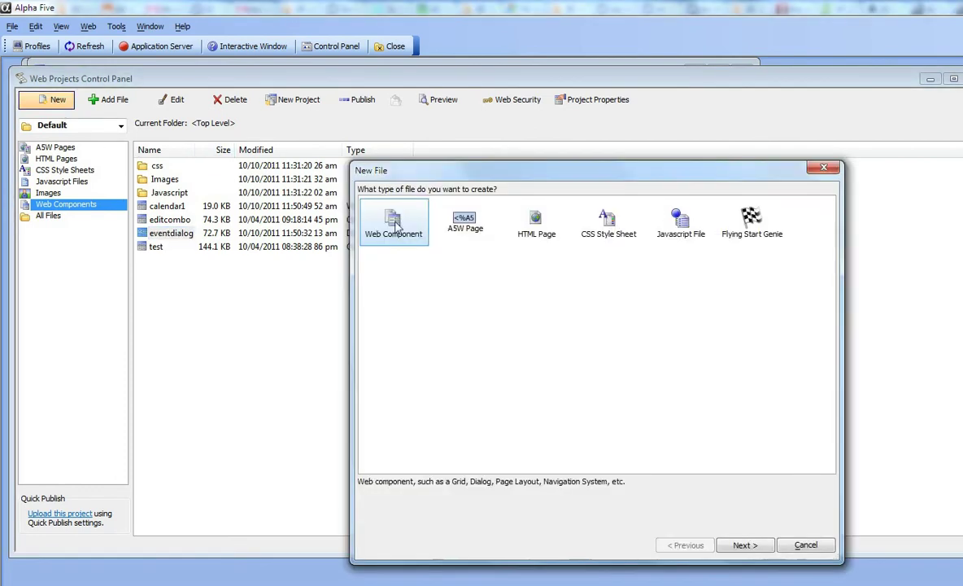
double_click(388, 221)
double_click(382, 220)
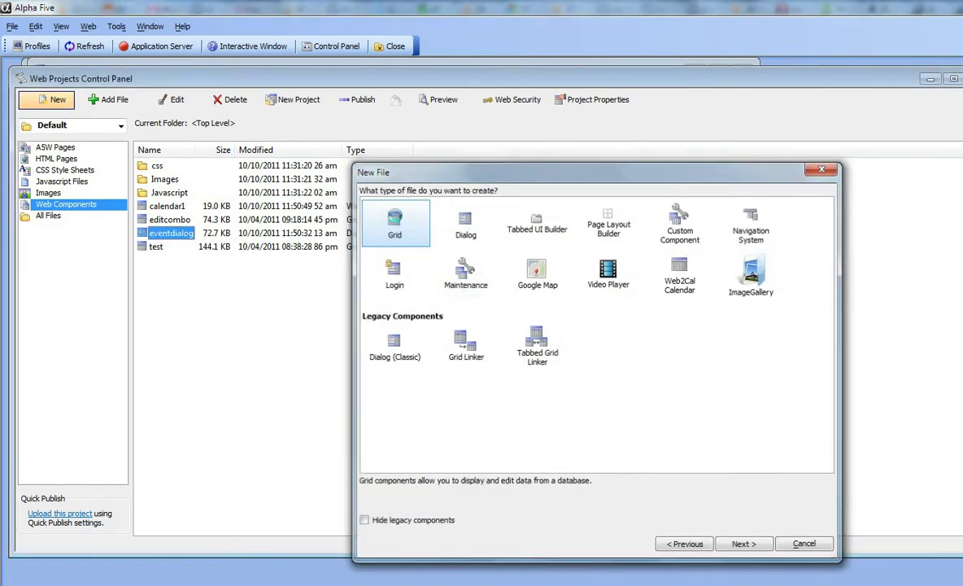
left_click(432, 299)
double_click(432, 298)
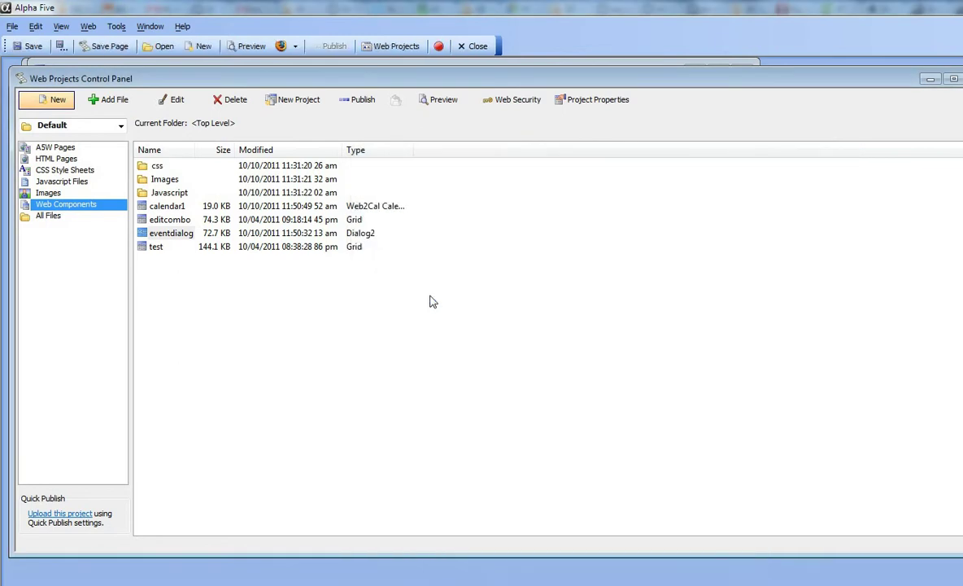
Connect the grid to the MySQL_Calendars named connection and base it on the mycalendars table
left_click(324, 144)
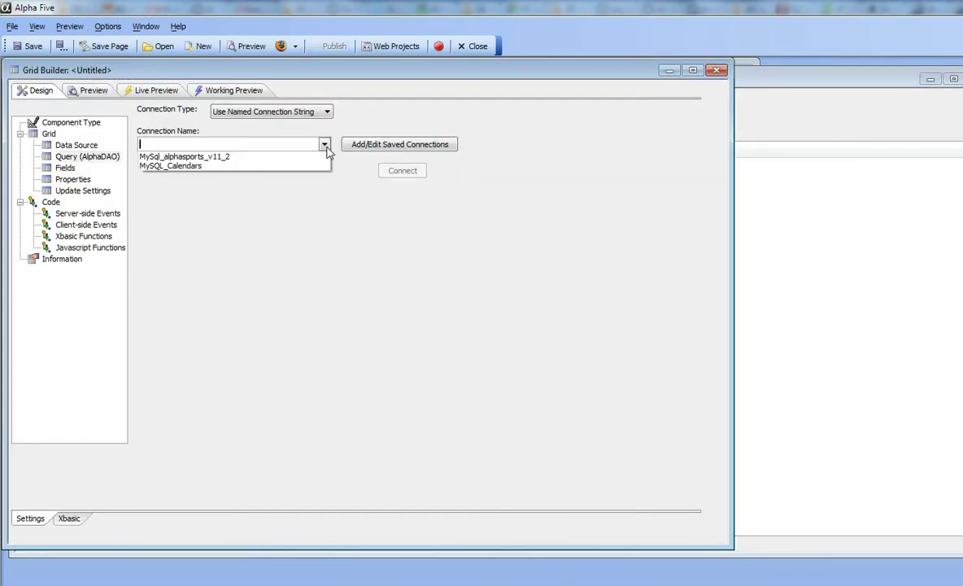
left_click(200, 165)
left_click(402, 171)
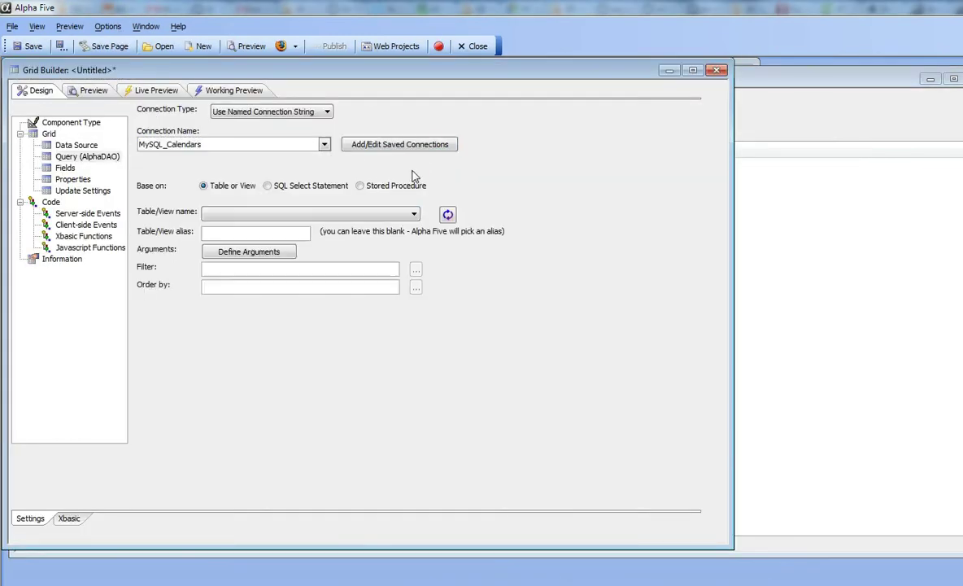
left_click(307, 214)
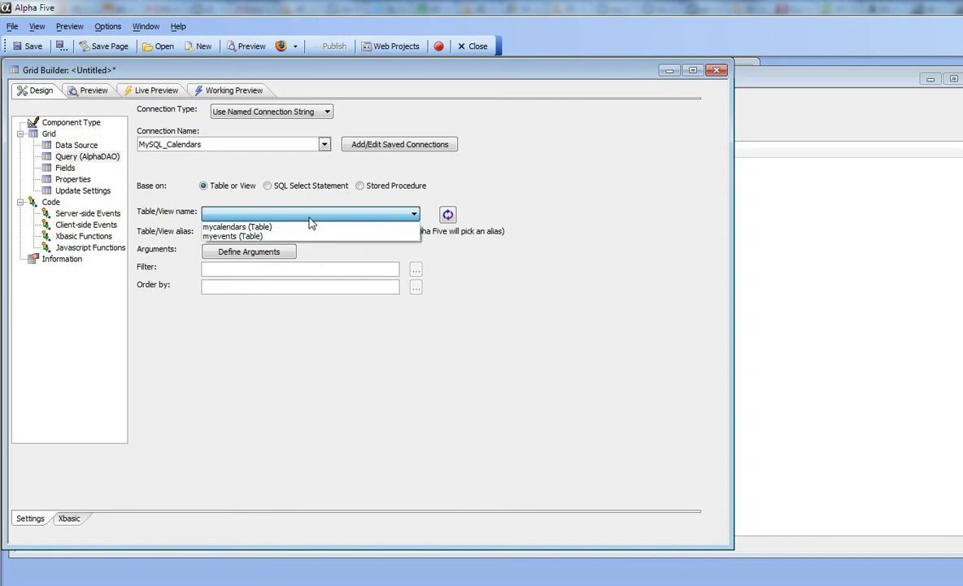
left_click(237, 226)
Add the GROUPID and NAME fields to the grid's selected fields
left_click(66, 167)
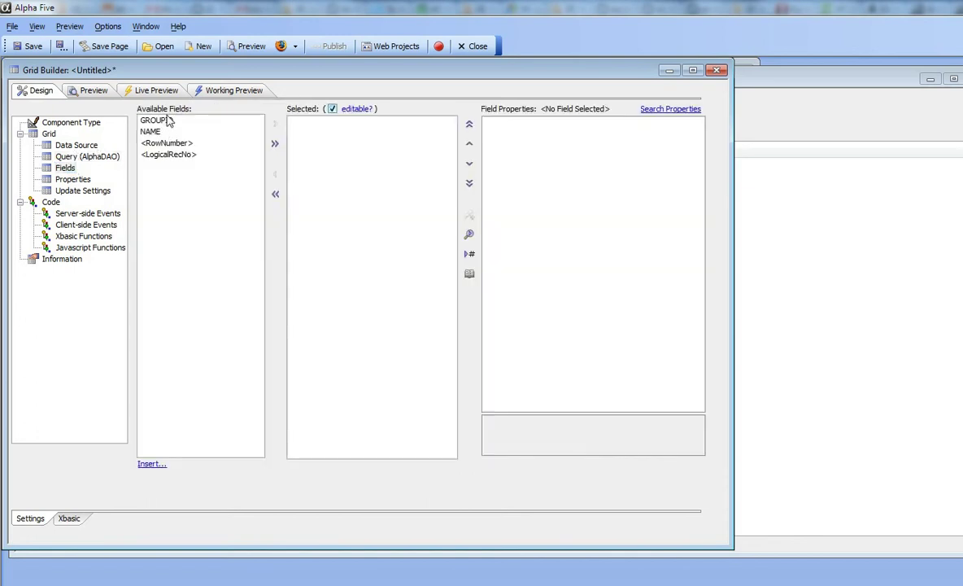
left_click_drag(157, 122, 204, 133)
left_click(275, 125)
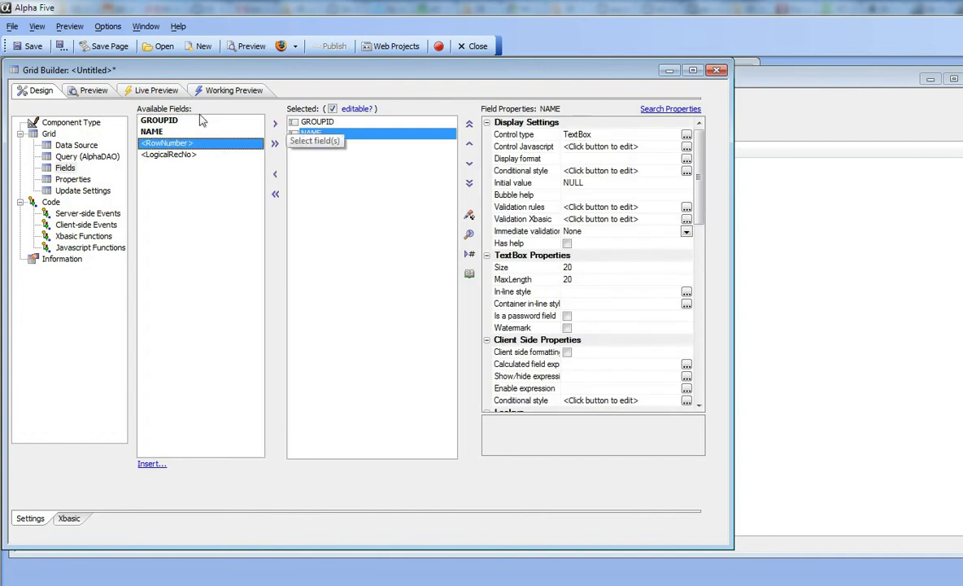
Save the grid component as calendarGrid in the Default project
left_click(31, 46)
type("cale")
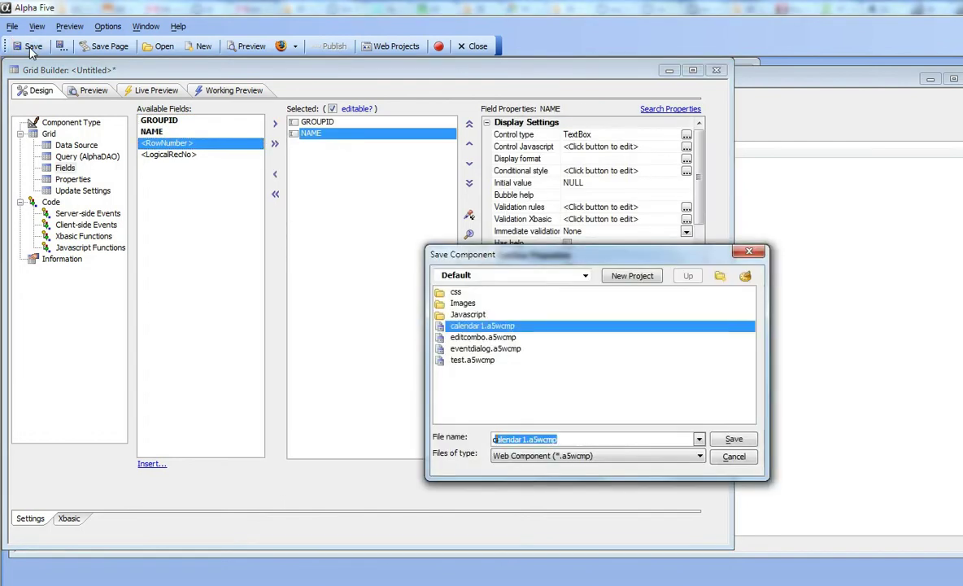
type("ndarGrid")
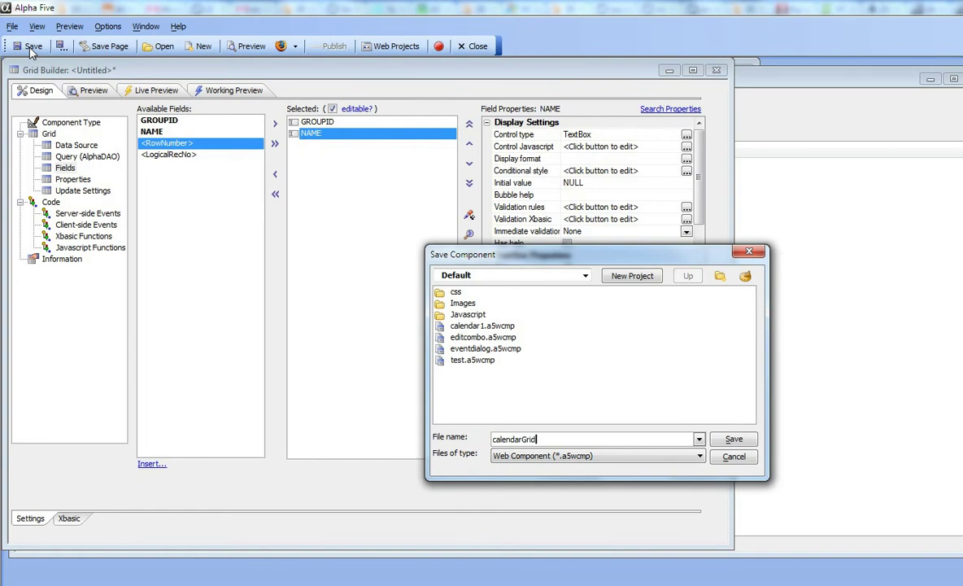
left_click(734, 439)
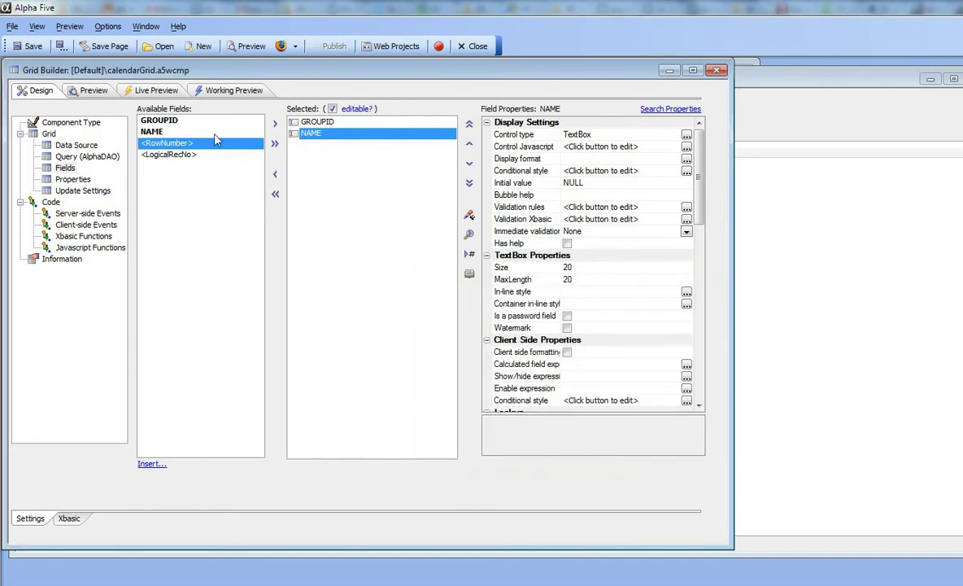
Run the grid in Working Preview and save a new record with the name Calendar1
left_click(234, 94)
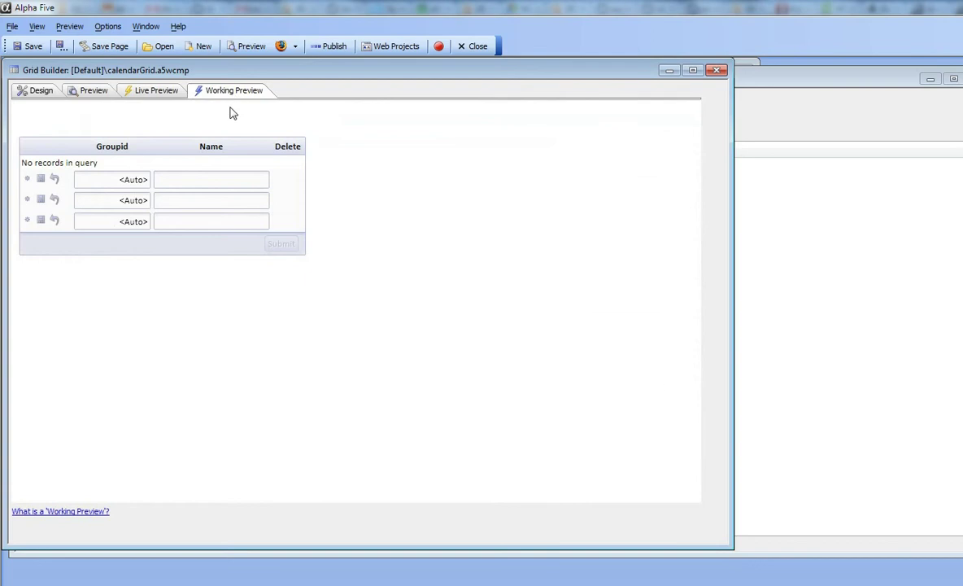
left_click(192, 179)
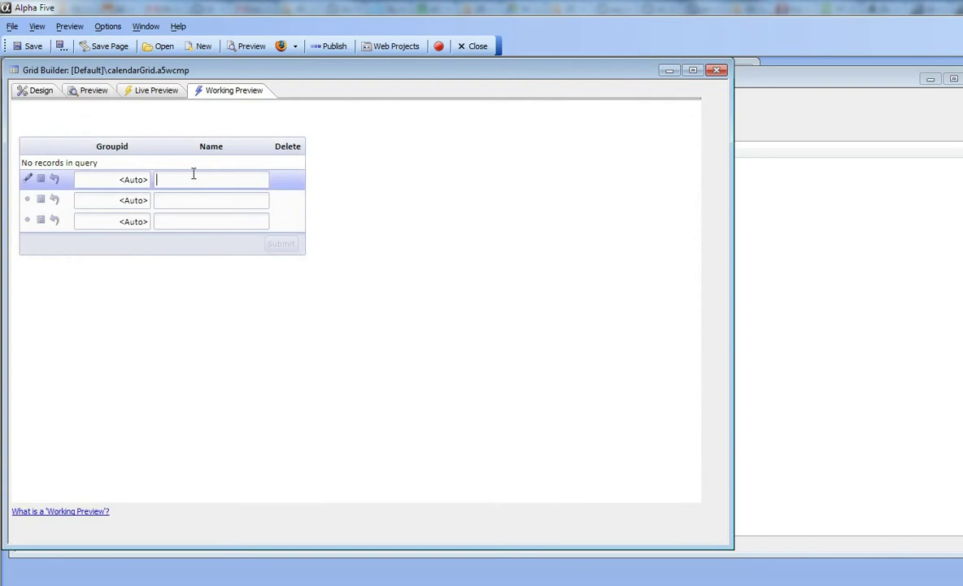
type("Calena")
key("BackSpace")
type("dar1")
left_click(42, 178)
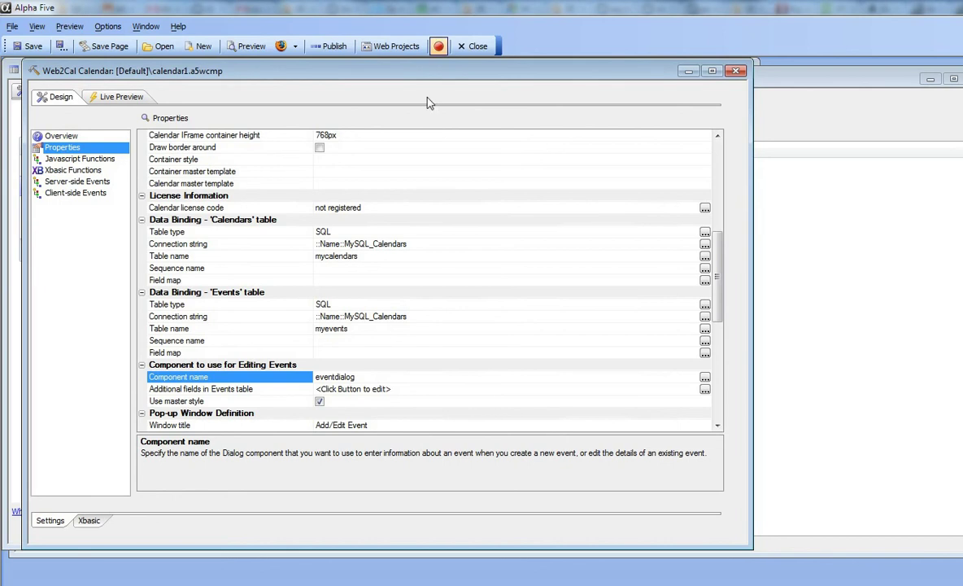
Start the application server, open the calendar1 component in Firefox, and hide the browser's debugging console
left_click(440, 46)
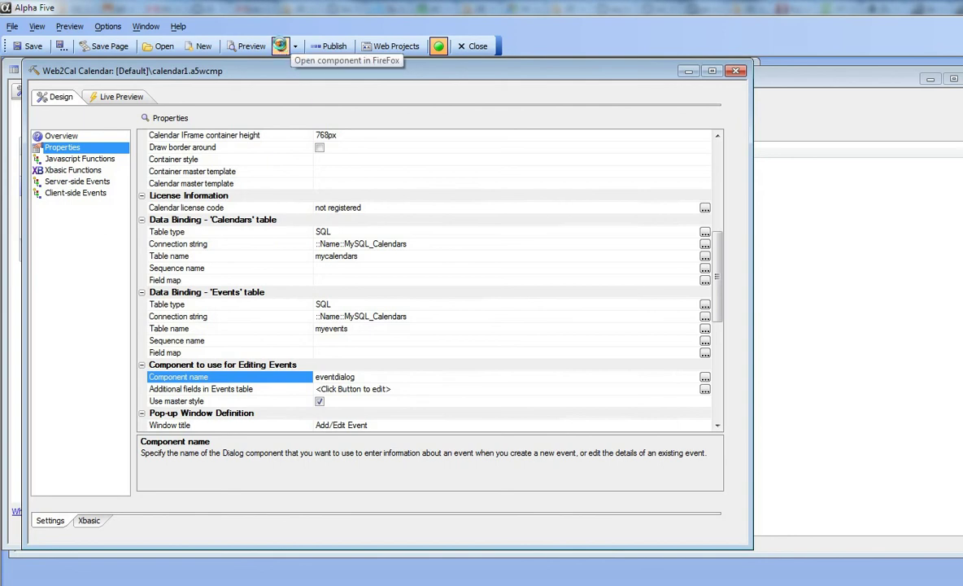
left_click(280, 46)
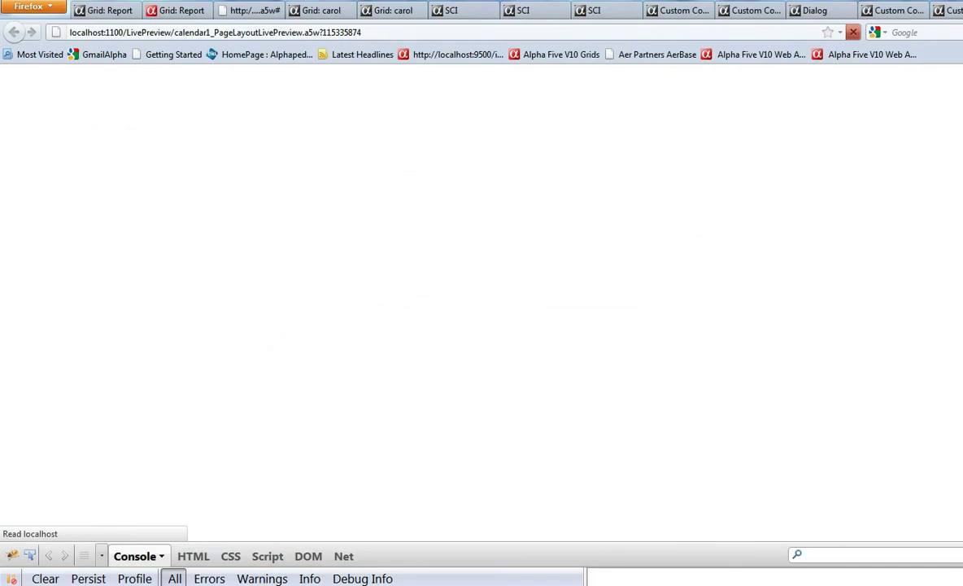
key("F12")
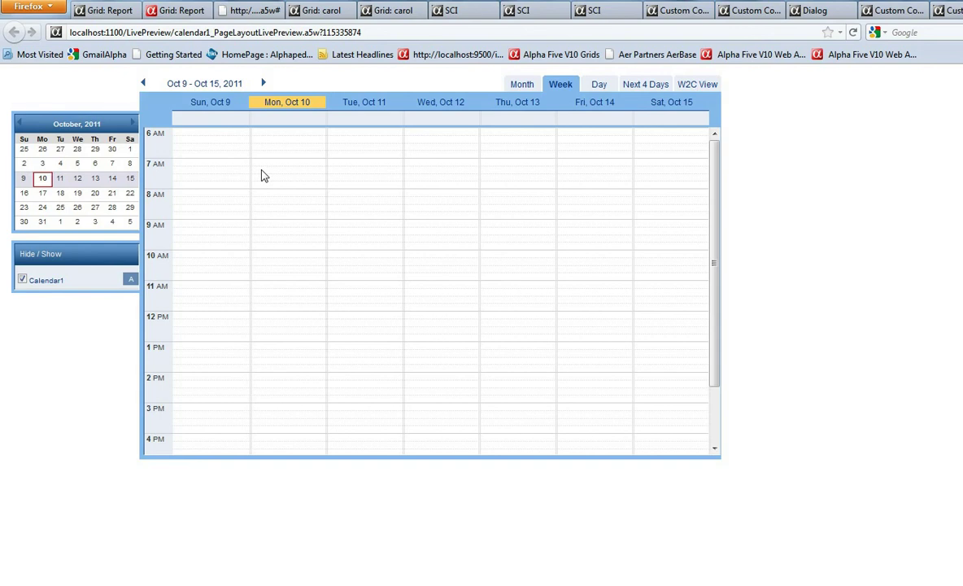
Create a new event on Monday, Oct 10 from 7:15 am to 11:30 am and move its edit dialog over the calendar
left_click_drag(263, 176, 298, 297)
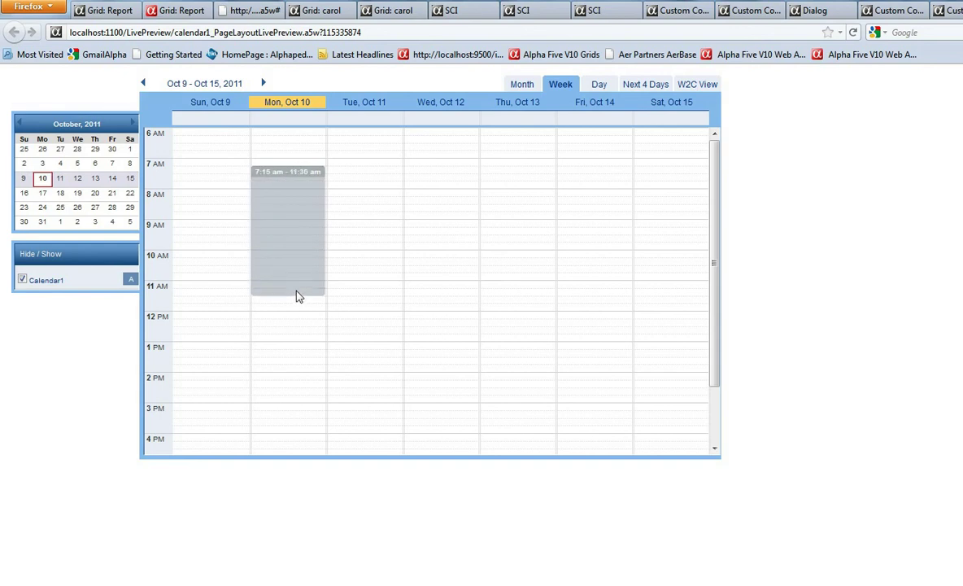
left_click_drag(297, 297, 297, 297)
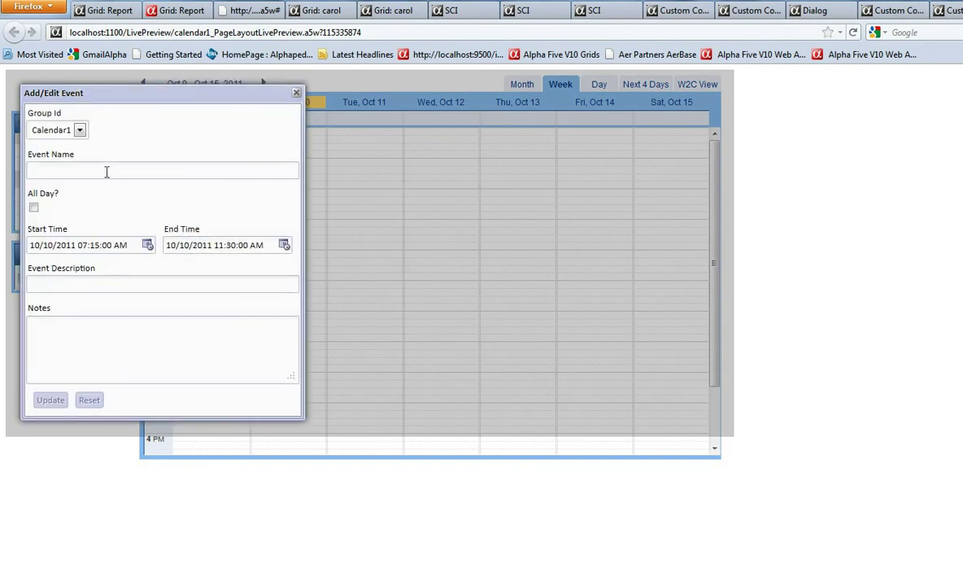
left_click_drag(149, 98, 274, 135)
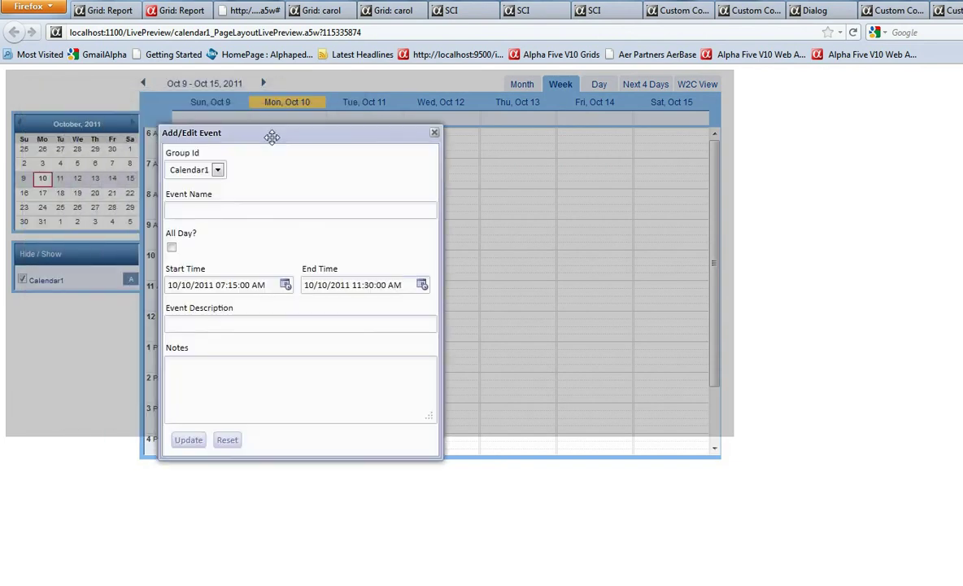
Name the event Event1, enter the description "this is my first event" and the notes "some notes", and save it
left_click(210, 211)
type("Event1")
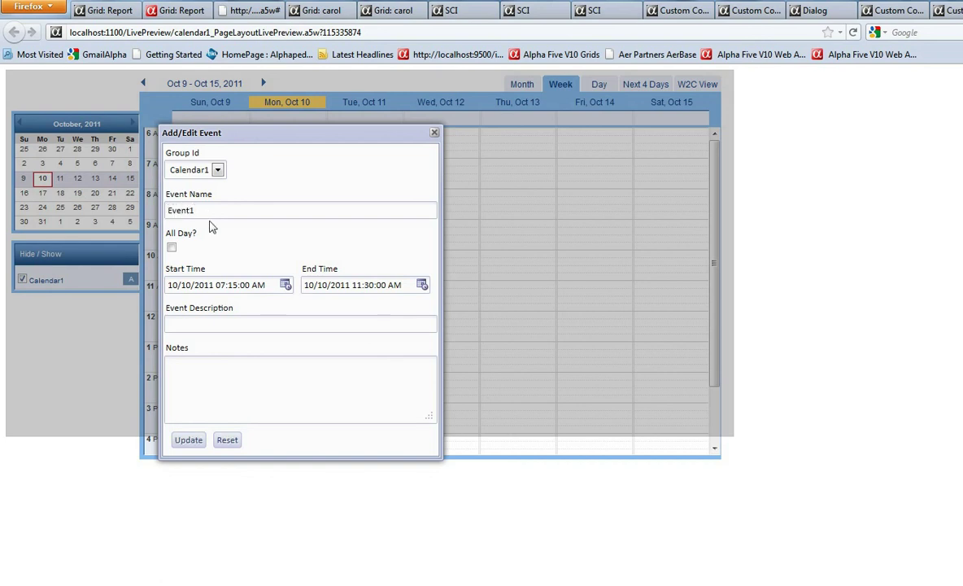
left_click(201, 321)
type("this is my first event")
left_click(226, 371)
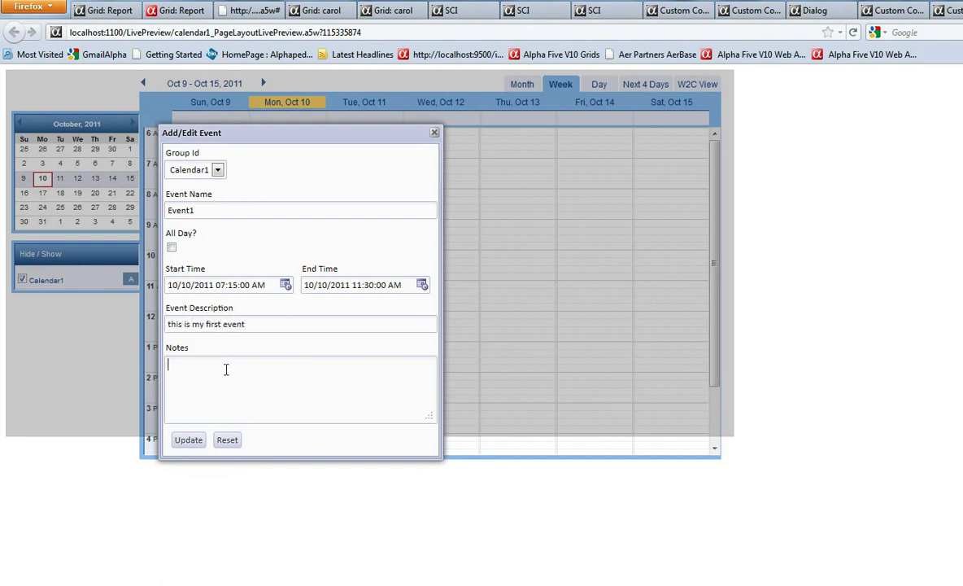
type("some notes")
left_click(189, 440)
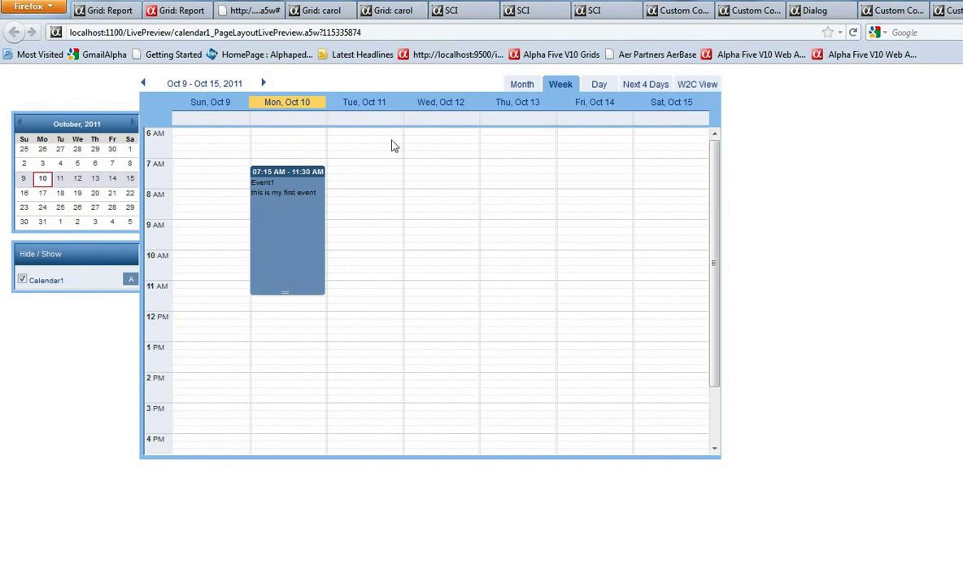
Open the saved Event1 on Monday, Oct 10 for editing
left_click(294, 241)
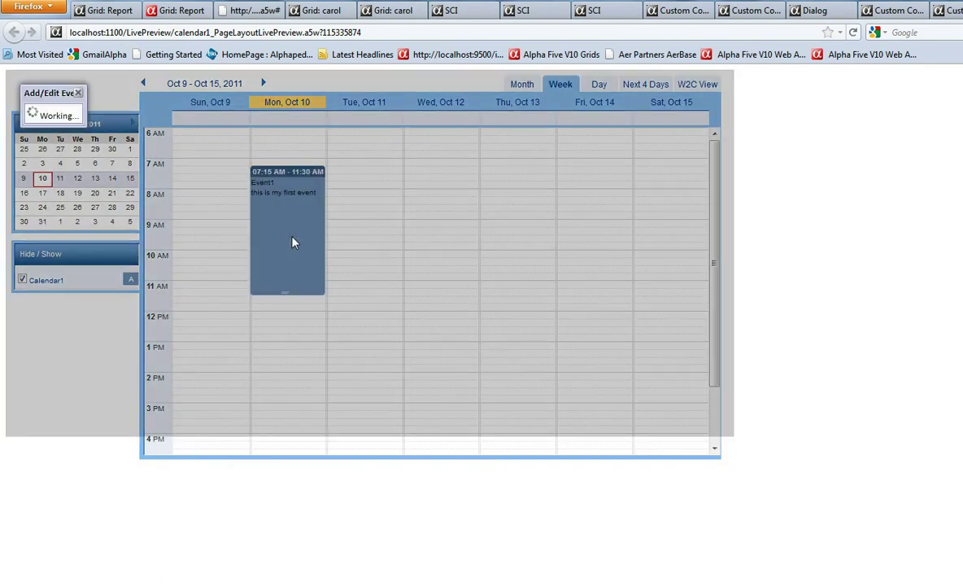